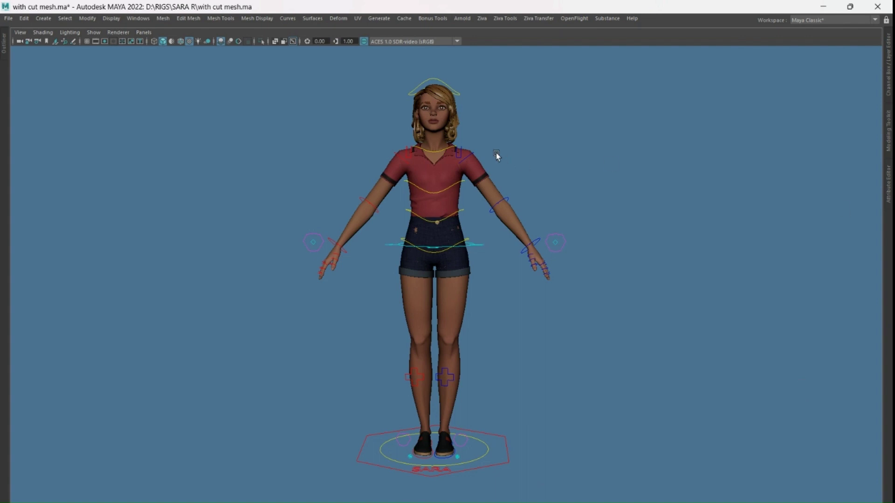
# Zoom in on the torso and tilt and turn SARA's head to her right with NECK_CTRL_CRV
pyautogui.moveTo(496, 153)
pyautogui.keyDown('alt'); pyautogui.mouseDown(button='right')
pyautogui.moveTo(514, 122)
pyautogui.moveTo(548, 261)
pyautogui.moveTo(606, 254)
pyautogui.mouseUp(button='right'); pyautogui.keyUp('alt')
pyautogui.moveTo(474, 210)
pyautogui.mouseDown()
pyautogui.moveTo(430, 225)
pyautogui.moveTo(563, 210)
pyautogui.mouseUp()
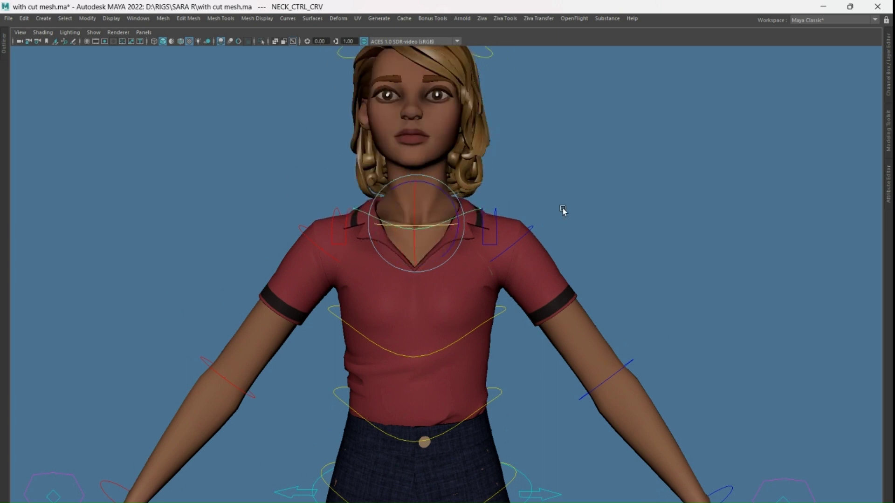
# Swing the arms with the right FK shoulder control, ending in an A-pose
pyautogui.click(305, 241)
pyautogui.keyDown('alt'); pyautogui.moveTo(306, 241); pyautogui.dragTo(349, 233, button='right'); pyautogui.keyUp('alt')
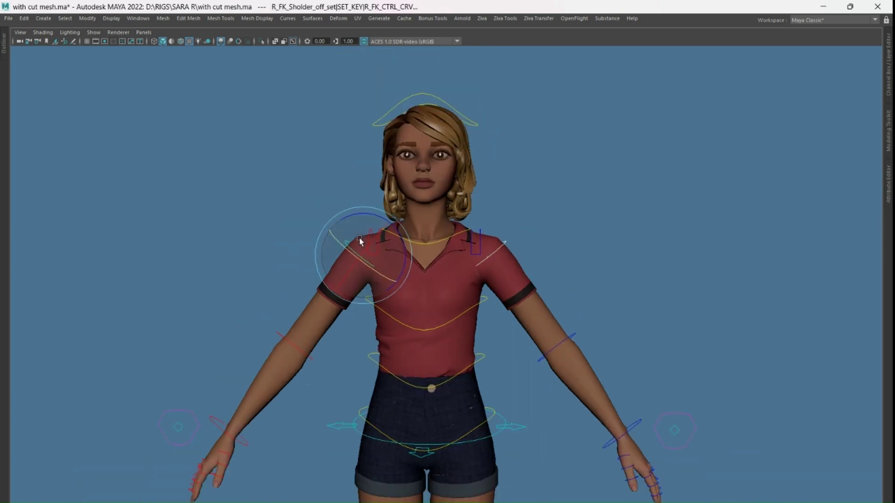
pyautogui.moveTo(350, 233)
pyautogui.mouseDown()
pyautogui.moveTo(400, 275)
pyautogui.moveTo(410, 248)
pyautogui.moveTo(610, 280)
pyautogui.mouseUp()
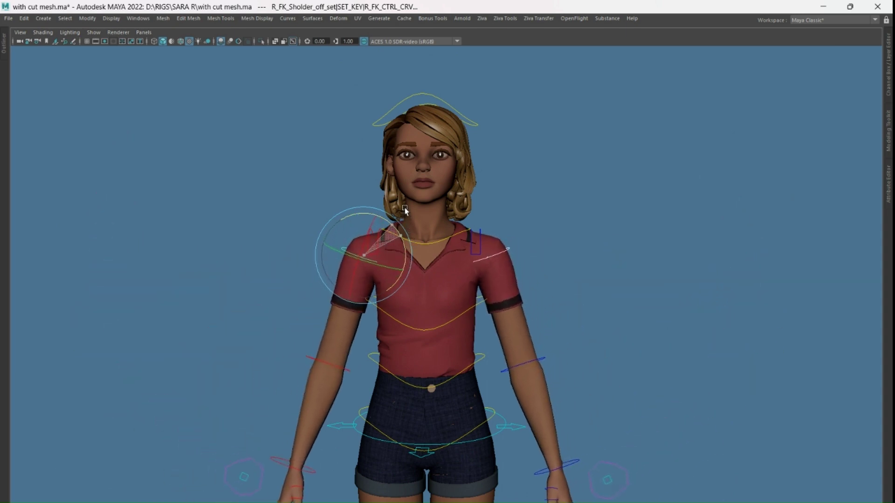
pyautogui.moveTo(610, 279)
pyautogui.keyDown('alt'); pyautogui.mouseDown(button='middle')
pyautogui.moveTo(580, 204)
pyautogui.moveTo(730, 166)
pyautogui.mouseUp(button='middle'); pyautogui.keyUp('alt')
# With the Channel Box shown, lower the right hand via R_IK_CTRL_CRV, then select L_FK_CTRL_CRV
pyautogui.click(890, 85)
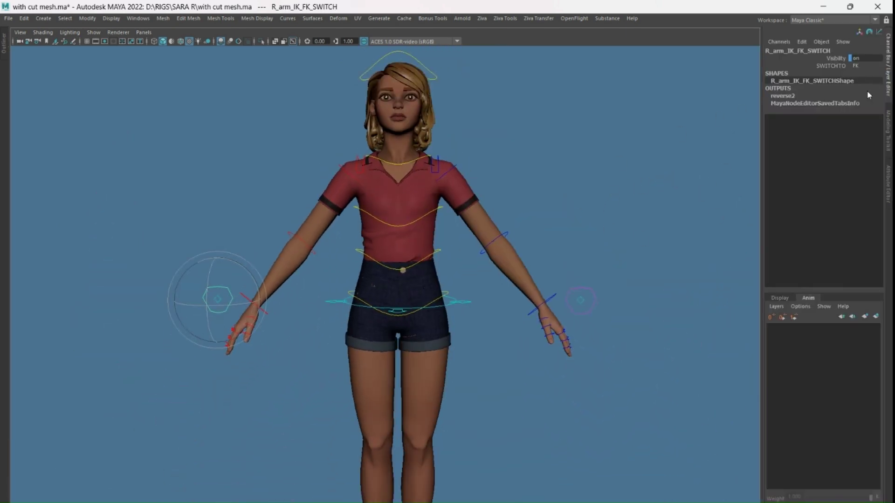
pyautogui.moveTo(231, 364); pyautogui.dragTo(248, 376)
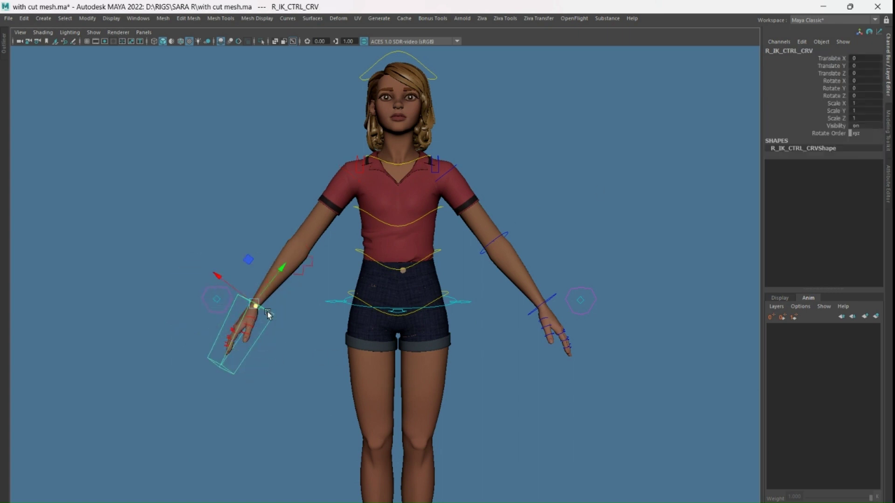
pyautogui.moveTo(180, 254); pyautogui.dragTo(310, 309)
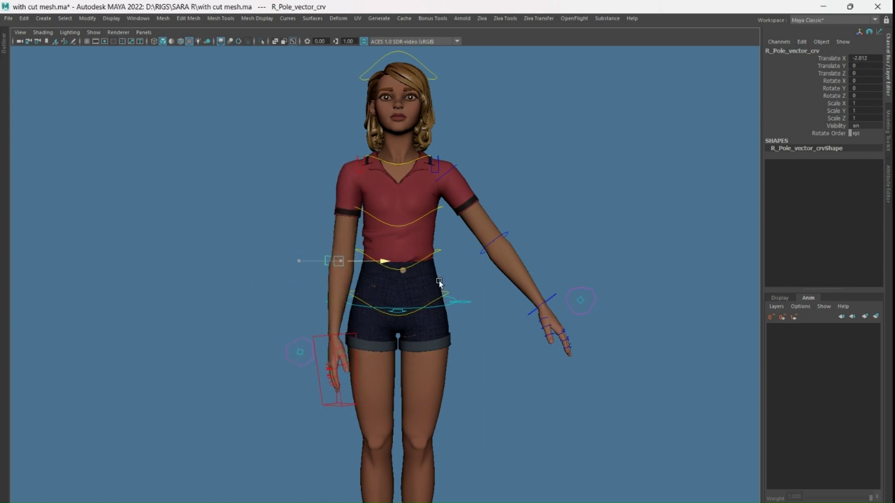
pyautogui.click(475, 293)
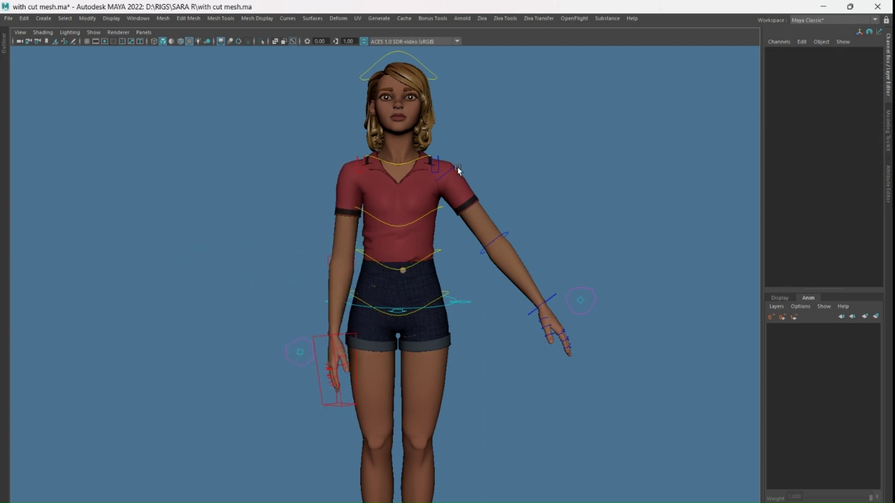
pyautogui.click(466, 179)
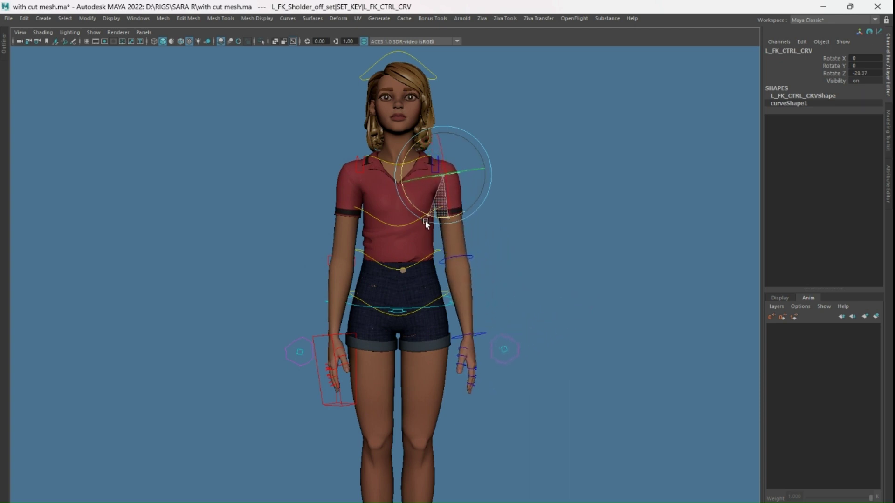
# From a side view, rotate the left FK arm forward with the elbow bent
pyautogui.keyDown('alt'); pyautogui.moveTo(426, 223); pyautogui.dragTo(423, 314); pyautogui.keyUp('alt')
pyautogui.hotkey('ctrl', 'z')
pyautogui.click(610, 303)
pyautogui.click(443, 284)
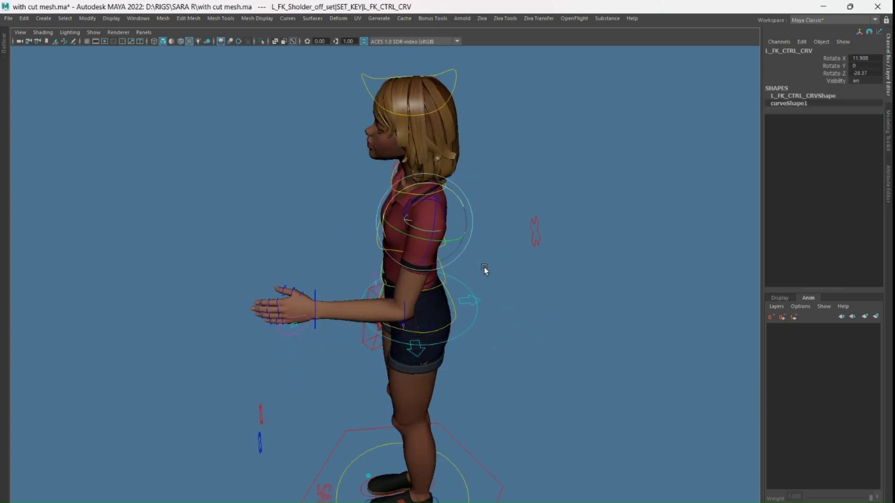
pyautogui.moveTo(485, 271)
pyautogui.keyDown('alt'); pyautogui.mouseDown()
pyautogui.moveTo(461, 219)
pyautogui.moveTo(441, 282)
pyautogui.moveTo(331, 327)
pyautogui.moveTo(382, 276)
pyautogui.mouseUp(); pyautogui.keyUp('alt')
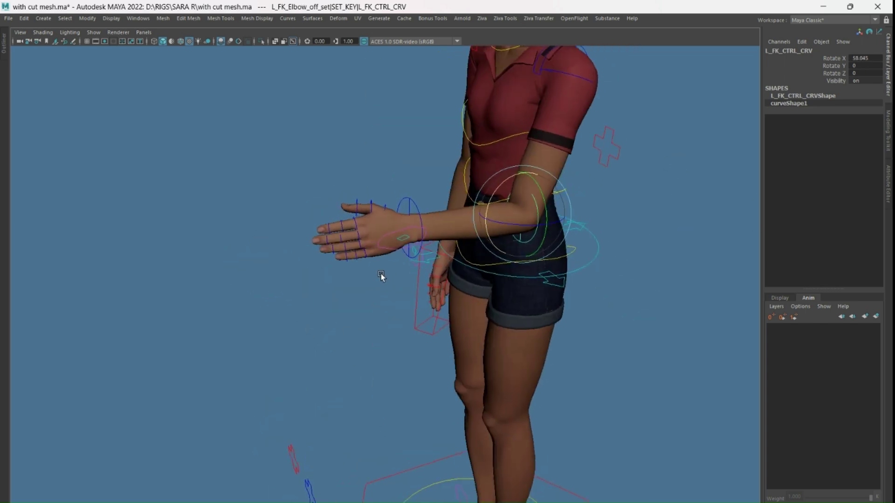
# Test the left finger controls and thumb FK rotation, then undo back to CHEST_CTRL_CRV
pyautogui.click(400, 242)
pyautogui.keyDown('alt'); pyautogui.moveTo(401, 242); pyautogui.dragTo(698, 278, button='right'); pyautogui.keyUp('alt')
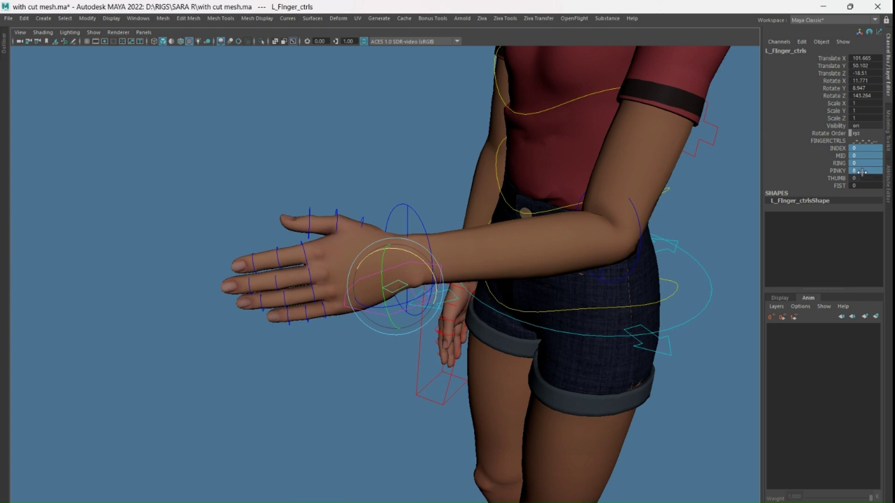
pyautogui.keyDown('alt'); pyautogui.moveTo(312, 371); pyautogui.dragTo(297, 369); pyautogui.keyUp('alt')
pyautogui.click(297, 369)
pyautogui.click(368, 204)
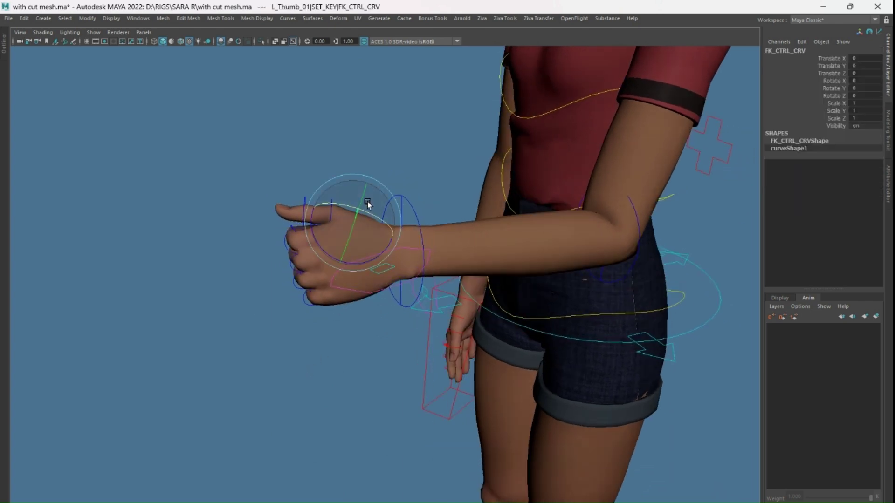
pyautogui.moveTo(371, 271)
pyautogui.keyDown('alt'); pyautogui.mouseDown()
pyautogui.moveTo(450, 214)
pyautogui.moveTo(468, 215)
pyautogui.mouseUp(); pyautogui.keyUp('alt')
pyautogui.moveTo(468, 215)
pyautogui.keyDown('alt'); pyautogui.mouseDown()
pyautogui.moveTo(583, 340)
pyautogui.moveTo(488, 358)
pyautogui.mouseUp(); pyautogui.keyUp('alt')
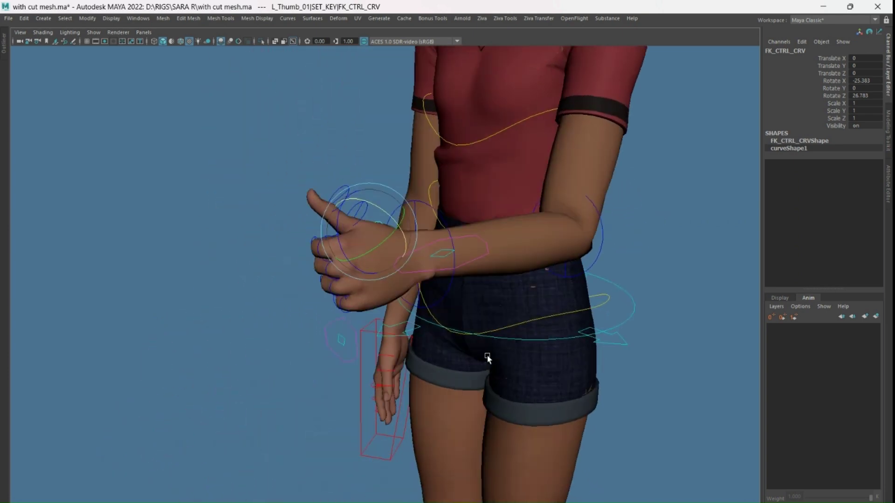
pyautogui.hotkey('ctrl', 'z')
pyautogui.hotkey('ctrl', 'z')
pyautogui.hotkey('ctrl', 'z')
pyautogui.hotkey('ctrl', 'z')
pyautogui.hotkey('ctrl', 'z')
pyautogui.hotkey('ctrl', 'z')
pyautogui.hotkey('ctrl', 'z')
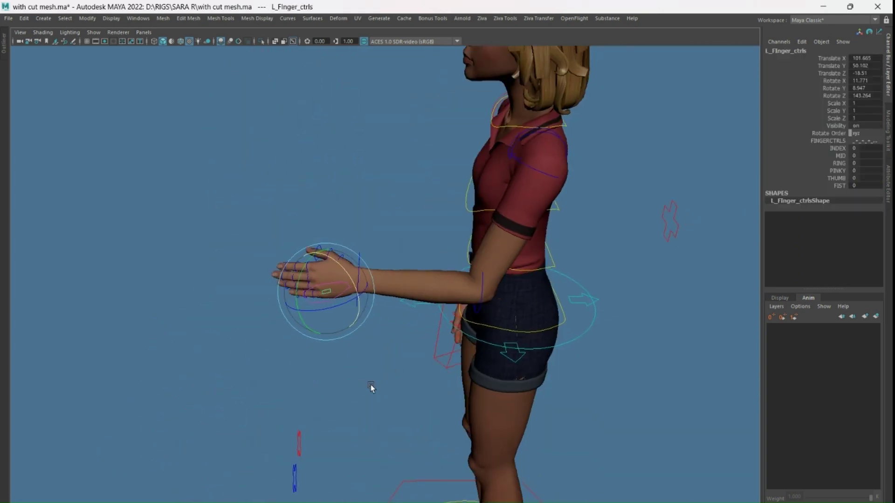
pyautogui.hotkey('ctrl', 'z')
pyautogui.hotkey('ctrl', 'z')
pyautogui.hotkey('ctrl', 'z')
pyautogui.hotkey('ctrl', 'z')
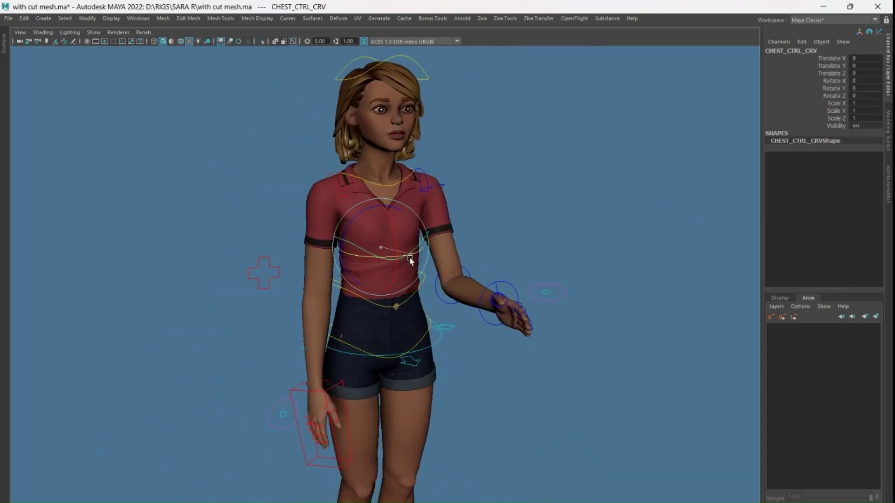
# Undo the chest twist and spine lean tests, and raise SARA on Y with ROOT_CTRL
pyautogui.moveTo(410, 260); pyautogui.dragTo(429, 260)
pyautogui.hotkey('ctrl', 'z')
pyautogui.hotkey('ctrl', 'z')
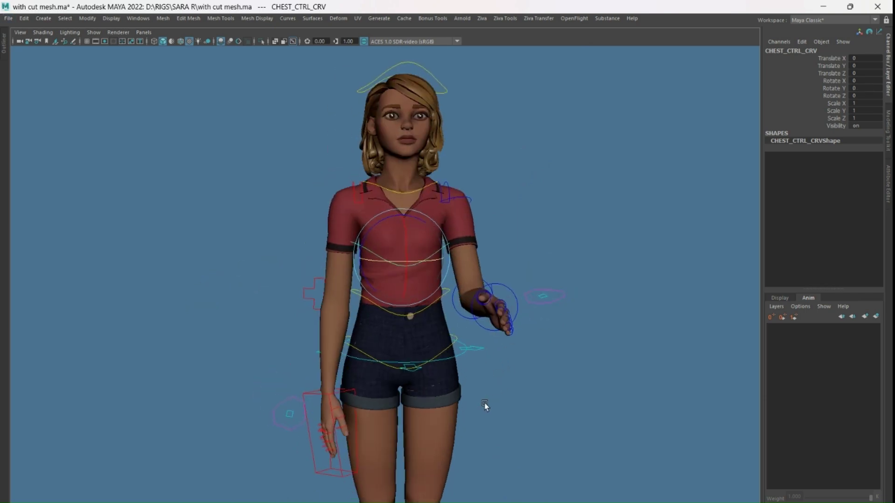
pyautogui.hotkey('ctrl', 'z')
pyautogui.hotkey('ctrl', 'z')
pyautogui.hotkey('ctrl', 'z')
pyautogui.hotkey('ctrl', 'z')
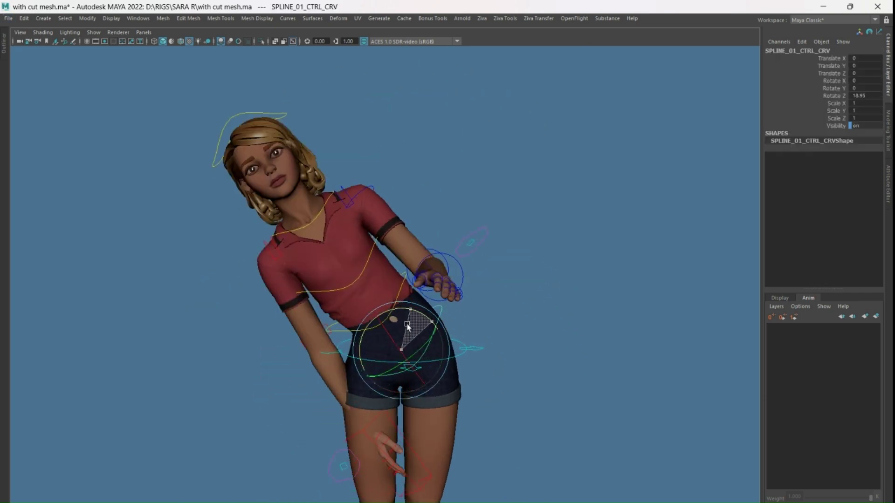
pyautogui.hotkey('ctrl', 'z')
pyautogui.hotkey('ctrl', 'z')
pyautogui.hotkey('ctrl', 'z')
pyautogui.moveTo(438, 278); pyautogui.dragTo(438, 279)
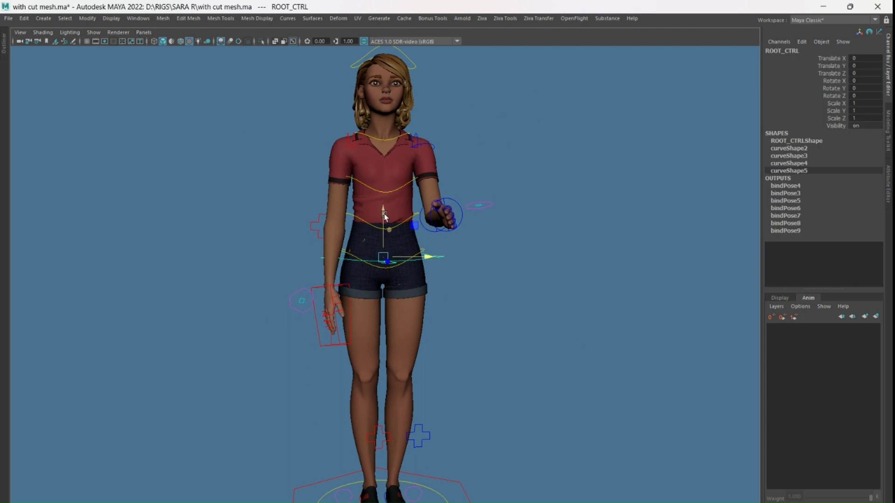
pyautogui.moveTo(383, 213); pyautogui.dragTo(385, 195)
pyautogui.hotkey('ctrl', 'z')
# Lift the right leg with R_leg_IK_off_set, bend the knee via R_Leg_pole_vector, then undo
pyautogui.moveTo(477, 345)
pyautogui.keyDown('alt'); pyautogui.mouseDown()
pyautogui.moveTo(449, 300)
pyautogui.moveTo(421, 382)
pyautogui.moveTo(520, 360)
pyautogui.moveTo(387, 304)
pyautogui.mouseUp(); pyautogui.keyUp('alt')
pyautogui.click(421, 381)
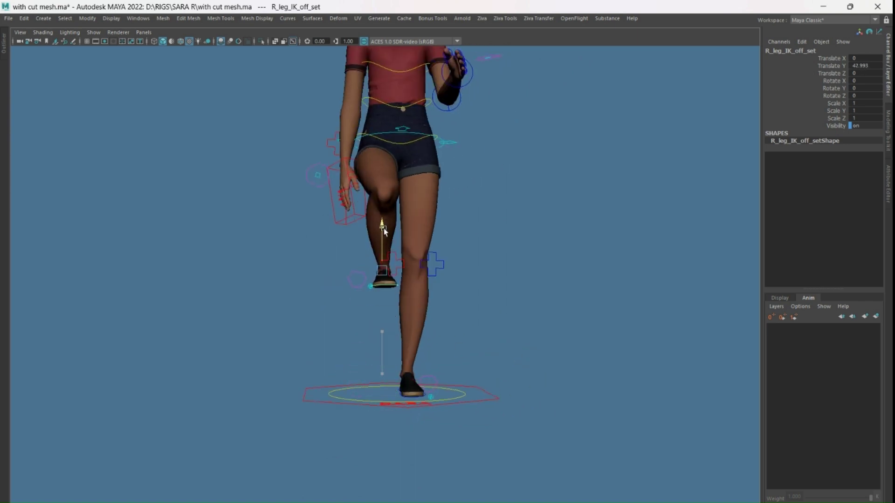
pyautogui.moveTo(385, 231)
pyautogui.keyDown('alt'); pyautogui.mouseDown()
pyautogui.moveTo(345, 312)
pyautogui.moveTo(522, 299)
pyautogui.mouseUp(); pyautogui.keyUp('alt')
pyautogui.click(335, 310)
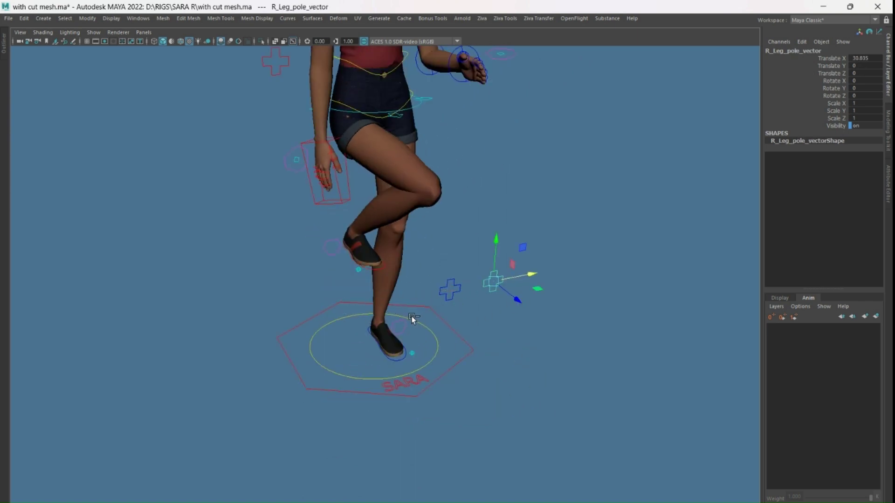
pyautogui.moveTo(412, 317)
pyautogui.keyDown('alt'); pyautogui.mouseDown()
pyautogui.moveTo(393, 347)
pyautogui.moveTo(350, 301)
pyautogui.moveTo(345, 346)
pyautogui.mouseUp(); pyautogui.keyUp('alt')
pyautogui.hotkey('ctrl', 'z')
pyautogui.hotkey('ctrl', 'z')
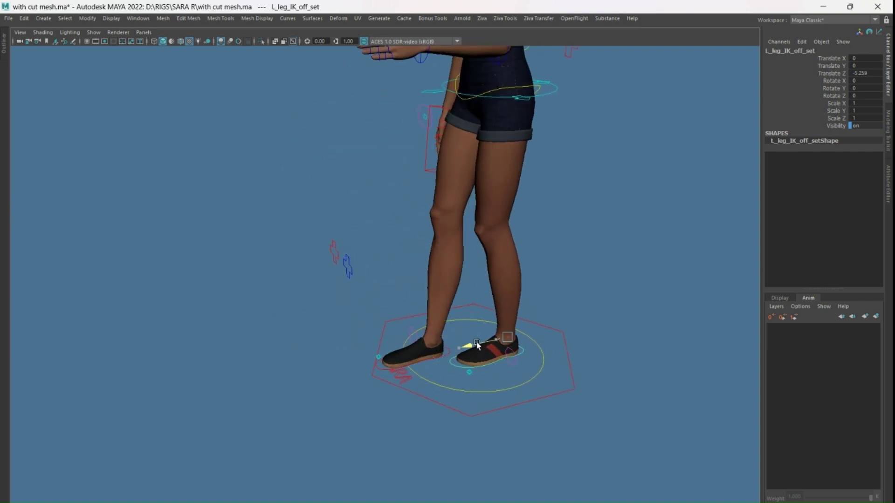
# Slide the left foot backward and set L_Leg_IK_FK_SWITCH's SWITCHTO to FK
pyautogui.moveTo(471, 373); pyautogui.dragTo(490, 371)
pyautogui.click(523, 362)
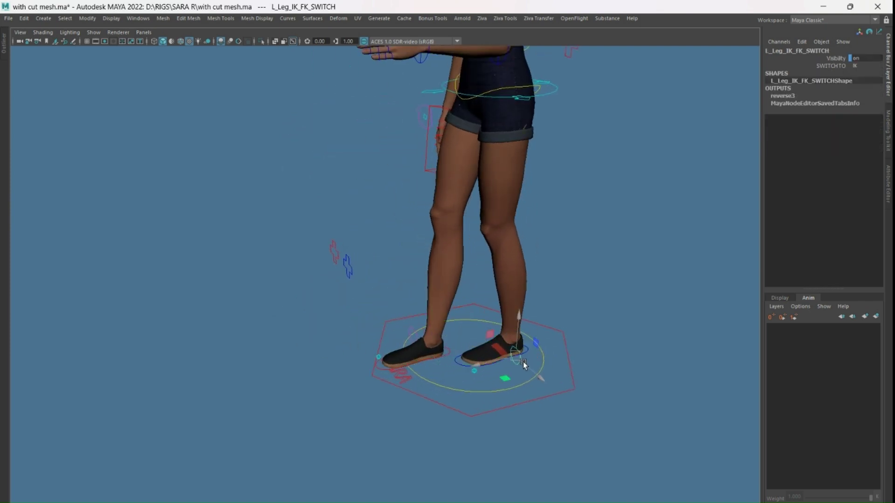
pyautogui.click(860, 67)
pyautogui.click(860, 74)
pyautogui.click(519, 149)
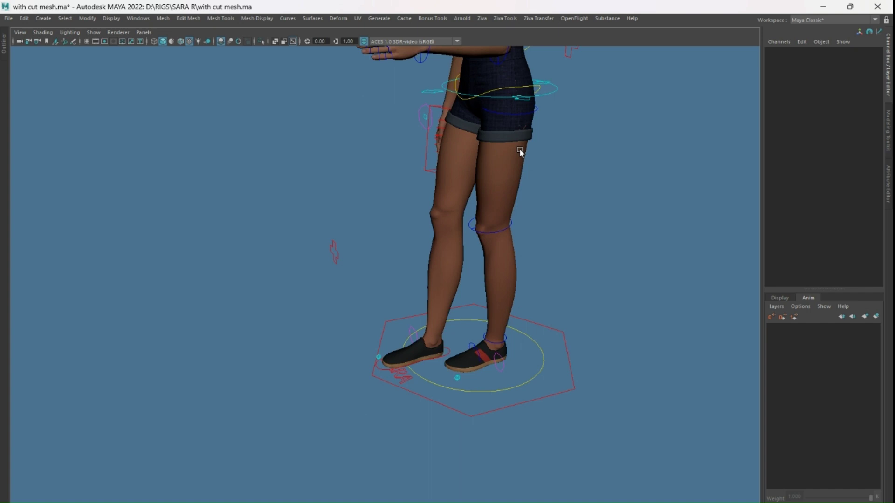
# Try rotating the left hip, knee and ankle FK controls, then undo the leg changes
pyautogui.click(503, 232)
pyautogui.scroll(-3, 425, 309)
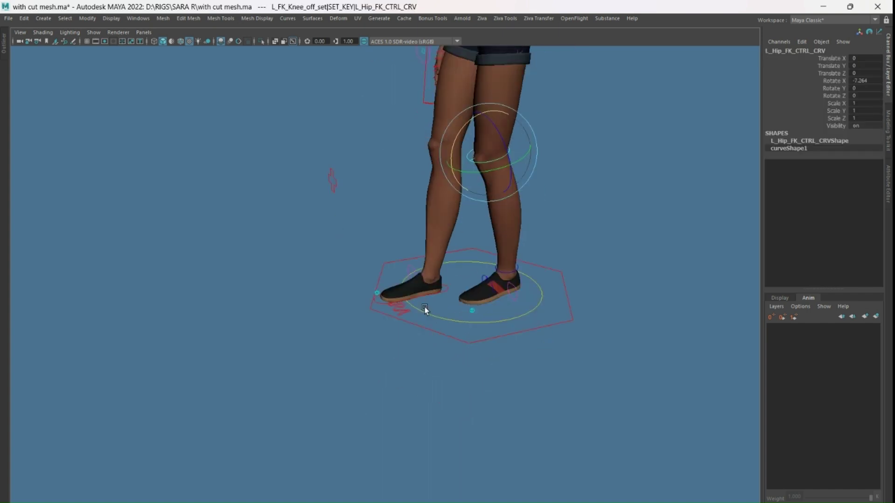
pyautogui.scroll(4, 479, 293)
pyautogui.scroll(3, 504, 240)
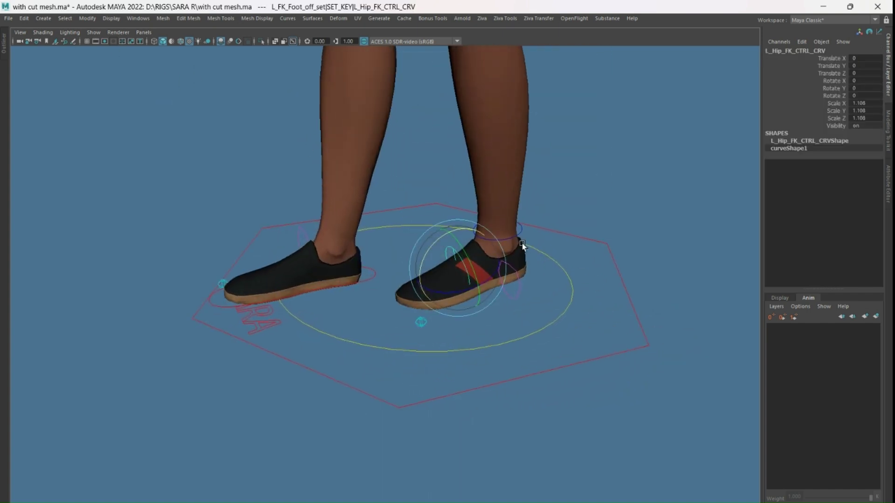
pyautogui.hotkey('ctrl', 'z')
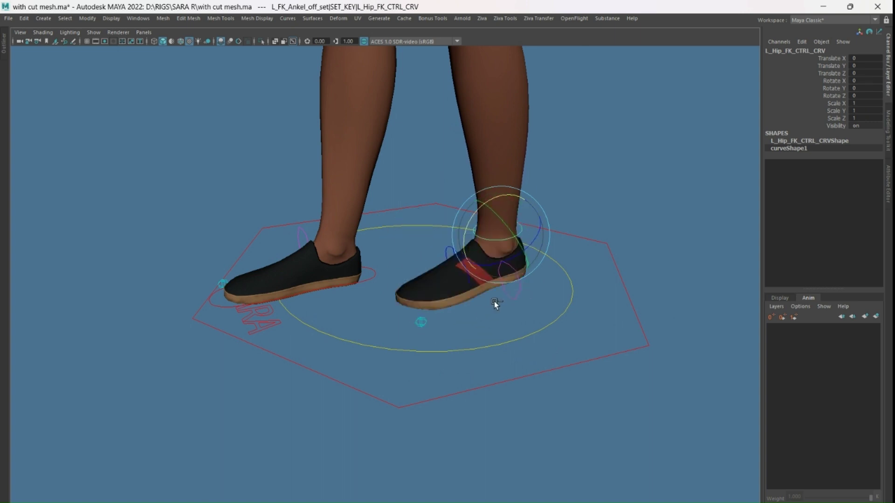
pyautogui.scroll(-2, 490, 318)
pyautogui.scroll(-2, 491, 318)
pyautogui.hotkey('ctrl', 'z')
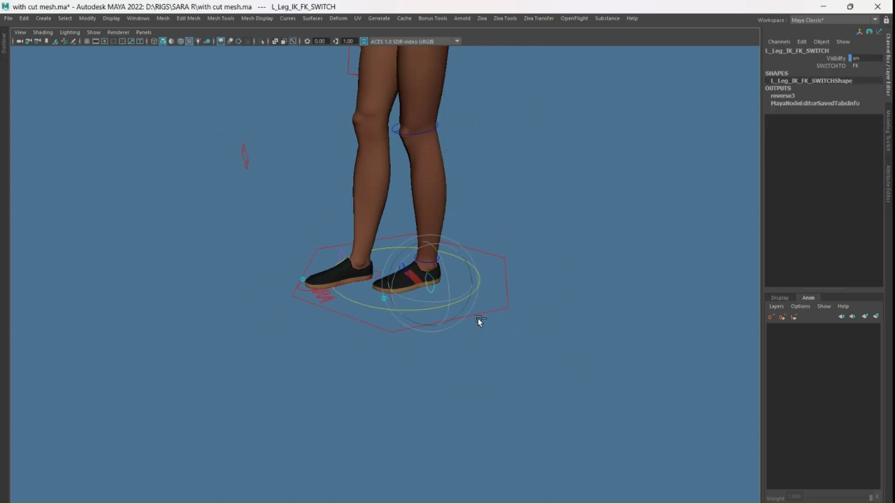
pyautogui.hotkey('ctrl', 'z')
pyautogui.hotkey('ctrl', 'z')
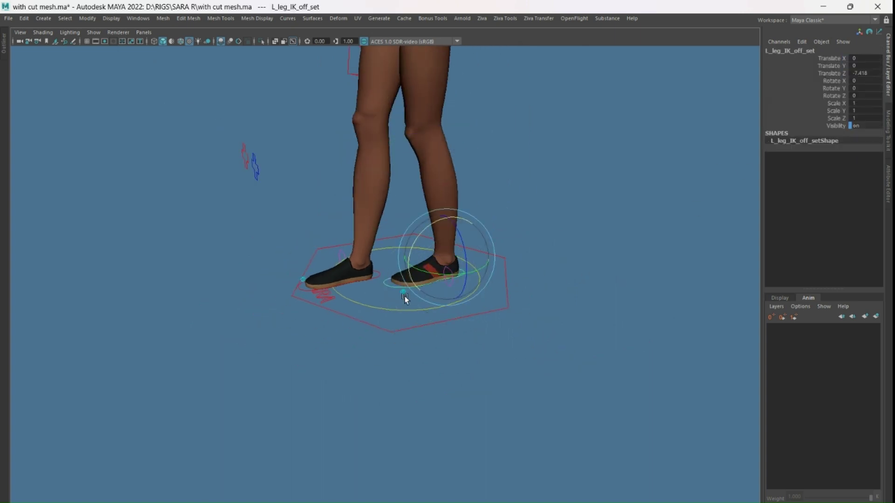
pyautogui.hotkey('ctrl', 'z')
pyautogui.hotkey('ctrl', 'z')
pyautogui.hotkey('ctrl', 'z')
pyautogui.hotkey('ctrl', 'z')
pyautogui.scroll(-3, 566, 230)
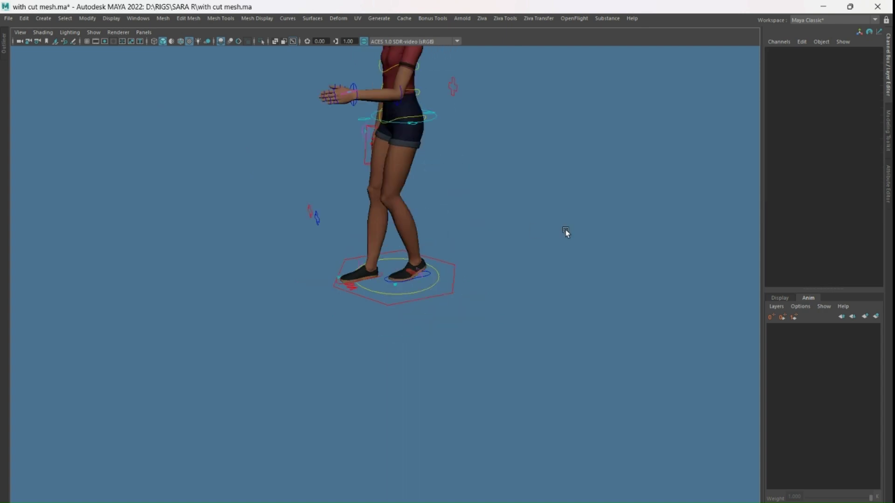
pyautogui.scroll(3, 401, 281)
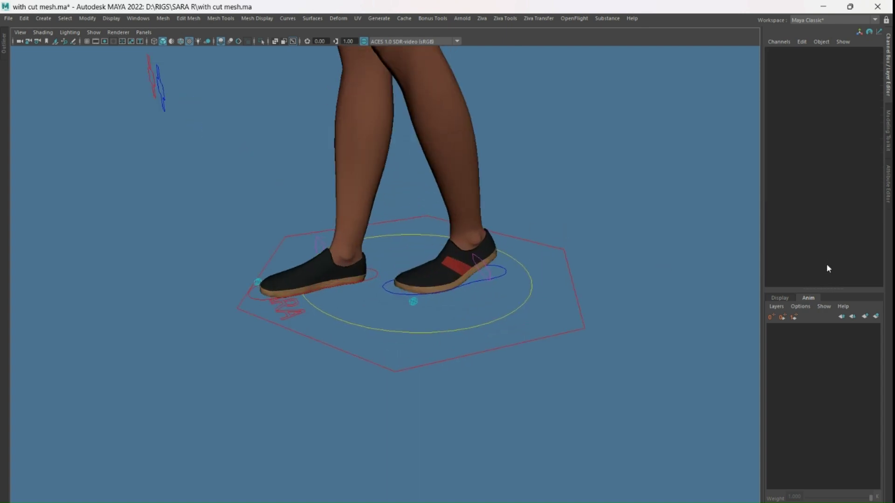
pyautogui.click(477, 285)
pyautogui.scroll(-2, 490, 237)
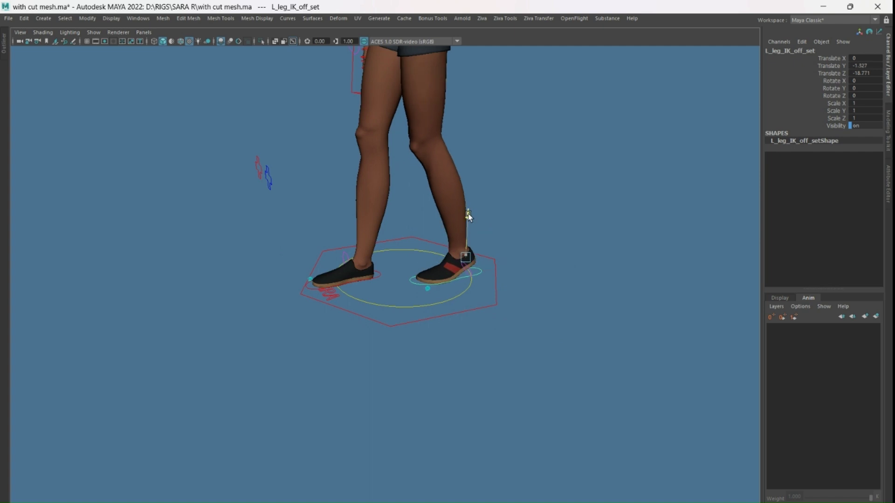
pyautogui.scroll(-2, 380, 296)
pyautogui.click(470, 247)
pyautogui.scroll(-2, 479, 302)
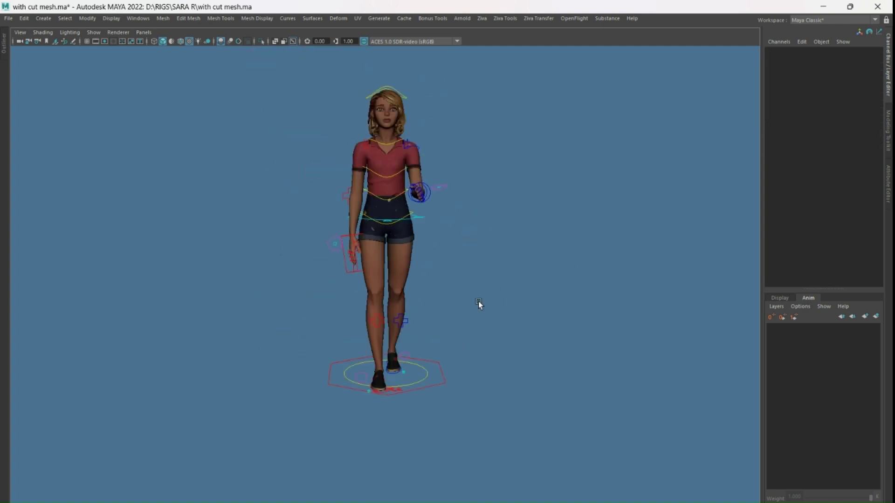
pyautogui.scroll(3, 453, 193)
pyautogui.click(440, 215)
pyautogui.press('e')
pyautogui.moveTo(440, 215)
pyautogui.mouseDown()
pyautogui.moveTo(432, 183)
pyautogui.moveTo(493, 248)
pyautogui.mouseUp()
pyautogui.hotkey('ctrl', 'z')
pyautogui.scroll(-2, 554, 277)
pyautogui.click(555, 277)
pyautogui.moveTo(554, 277)
pyautogui.keyDown('alt'); pyautogui.mouseDown()
pyautogui.moveTo(457, 296)
pyautogui.moveTo(473, 312)
pyautogui.mouseUp(); pyautogui.keyUp('alt')
pyautogui.scroll(2, 471, 320)
pyautogui.scroll(2, 473, 312)
pyautogui.keyDown('alt'); pyautogui.moveTo(479, 366); pyautogui.dragTo(456, 394); pyautogui.keyUp('alt')
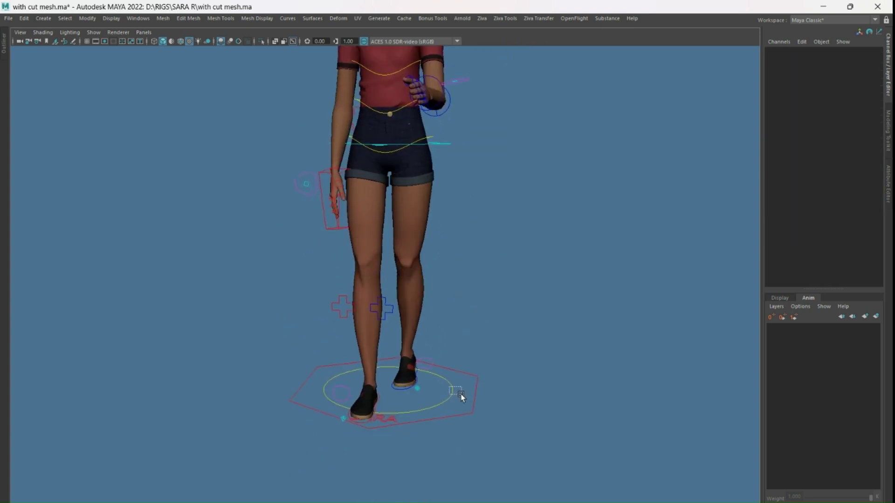
pyautogui.click(476, 414)
pyautogui.click(511, 405)
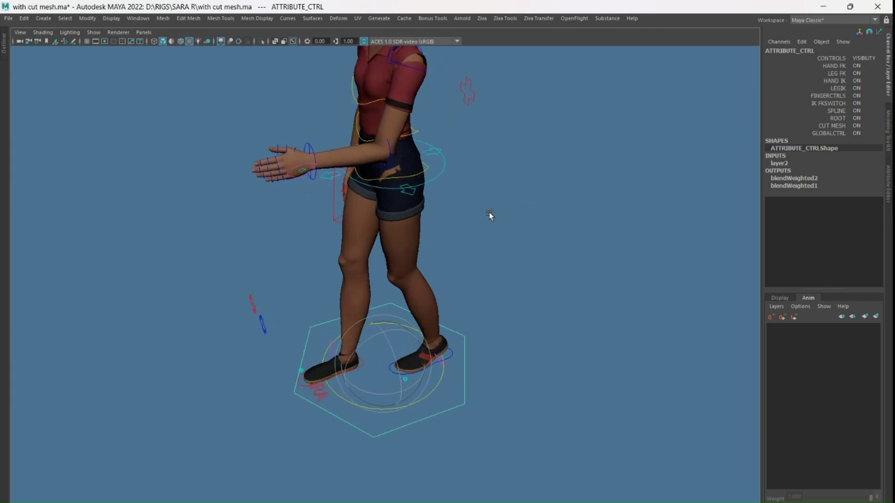
# Bend the left wrist and curl the little finger with their FK controls
pyautogui.moveTo(488, 211)
pyautogui.keyDown('alt'); pyautogui.mouseDown()
pyautogui.moveTo(386, 228)
pyautogui.moveTo(403, 236)
pyautogui.moveTo(335, 250)
pyautogui.moveTo(364, 299)
pyautogui.mouseUp(); pyautogui.keyUp('alt')
pyautogui.scroll(2, 386, 229)
pyautogui.scroll(2, 364, 250)
pyautogui.click(363, 250)
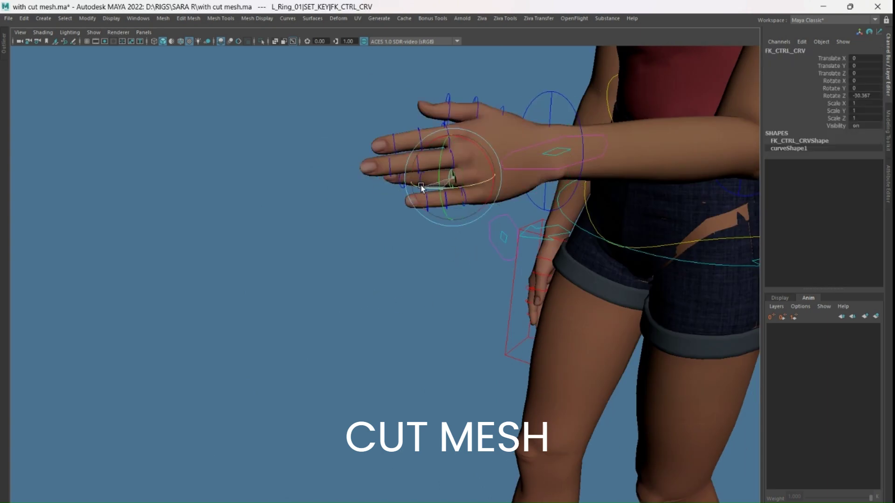
pyautogui.moveTo(421, 186)
pyautogui.keyDown('alt'); pyautogui.mouseDown()
pyautogui.moveTo(457, 259)
pyautogui.moveTo(409, 292)
pyautogui.mouseUp(); pyautogui.keyUp('alt')
pyautogui.click(461, 278)
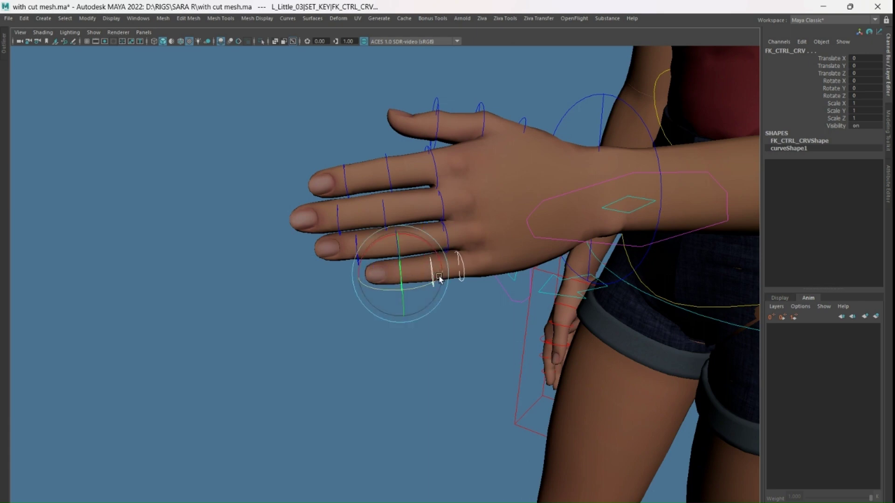
pyautogui.moveTo(405, 283)
pyautogui.mouseDown()
pyautogui.moveTo(419, 298)
pyautogui.moveTo(392, 299)
pyautogui.moveTo(361, 319)
pyautogui.moveTo(387, 236)
pyautogui.moveTo(365, 279)
pyautogui.mouseUp()
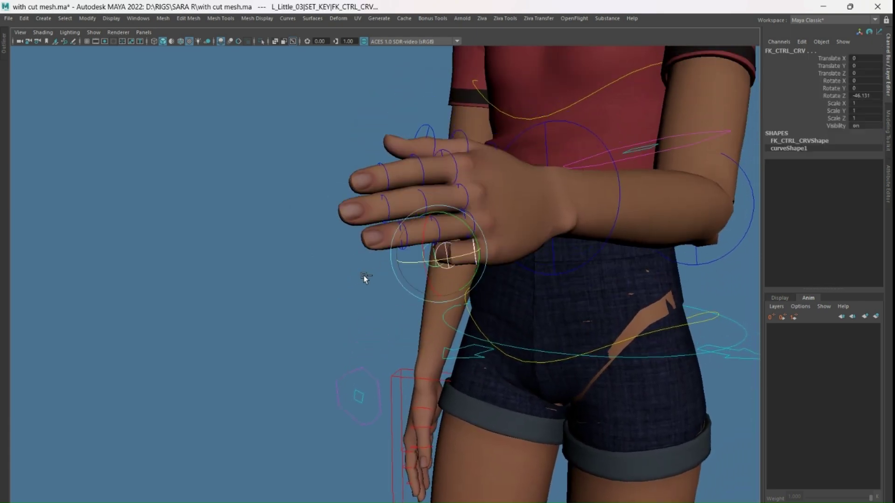
# Set INDEX, MID, RING and PINKY to 10 on L_Finger_ctrls to clench the fist
pyautogui.click(677, 395)
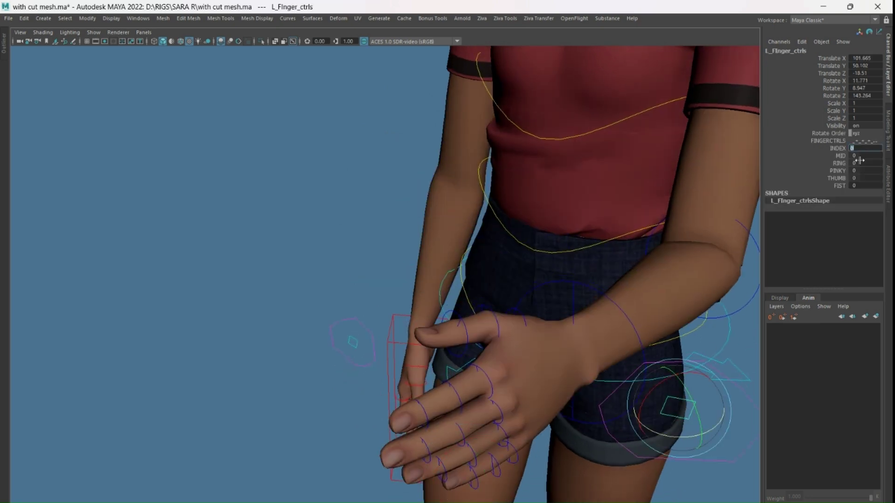
pyautogui.write('10')
pyautogui.press('Return')
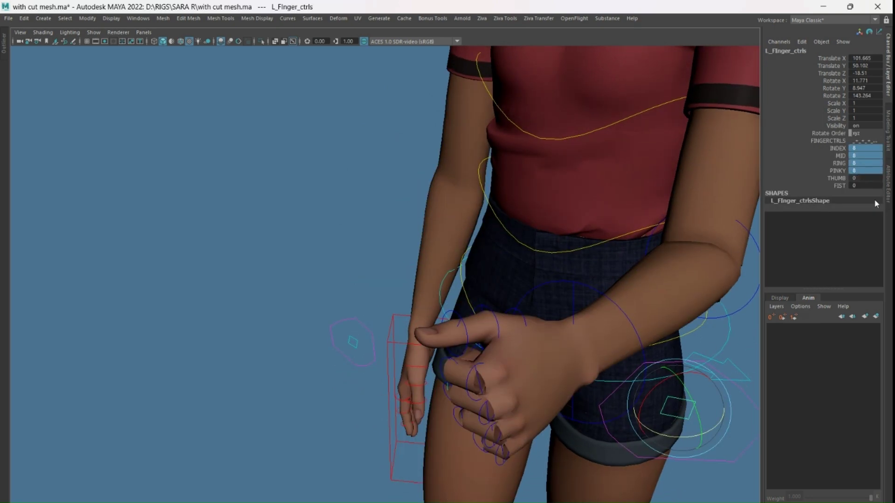
pyautogui.keyDown('alt'); pyautogui.moveTo(419, 280); pyautogui.dragTo(524, 313); pyautogui.keyUp('alt')
pyautogui.click(650, 363)
pyautogui.hotkey('ctrl', 'z')
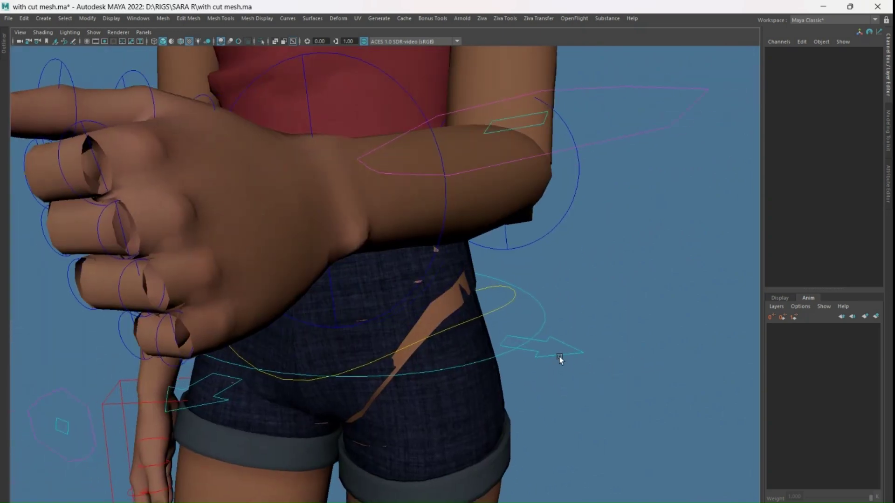
pyautogui.hotkey('ctrl', 'z')
pyautogui.hotkey('ctrl', 'z')
pyautogui.hotkey('ctrl', 'z')
# From a side view, move the foot IK control up and back
pyautogui.scroll(3, 498, 374)
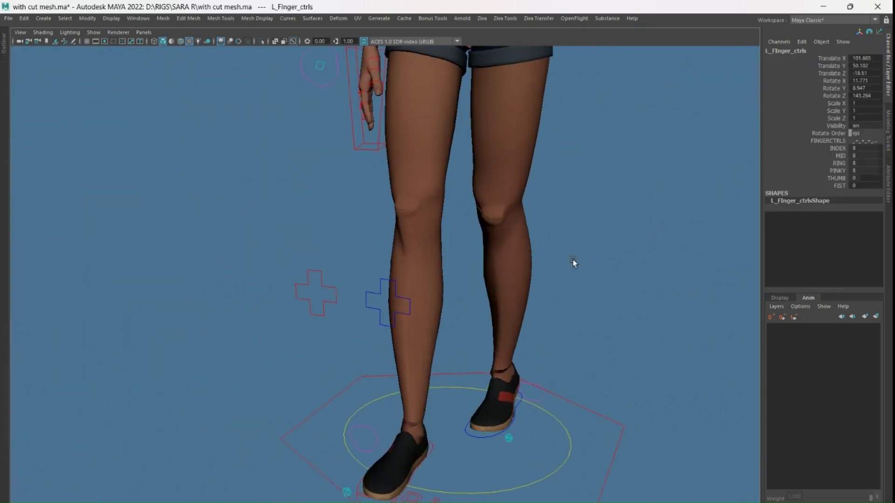
pyautogui.click(573, 260)
pyautogui.keyDown('alt'); pyautogui.moveTo(557, 286); pyautogui.dragTo(559, 410); pyautogui.keyUp('alt')
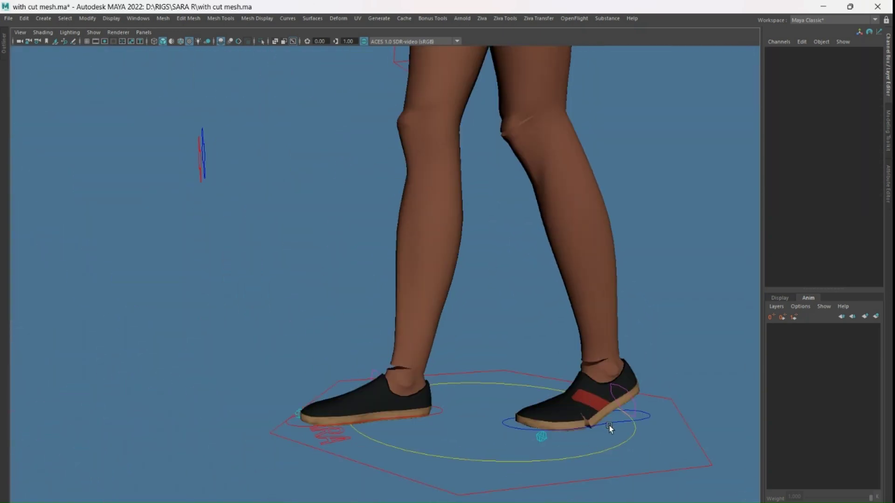
pyautogui.click(609, 426)
pyautogui.keyDown('alt'); pyautogui.moveTo(620, 353); pyautogui.dragTo(488, 346); pyautogui.keyUp('alt')
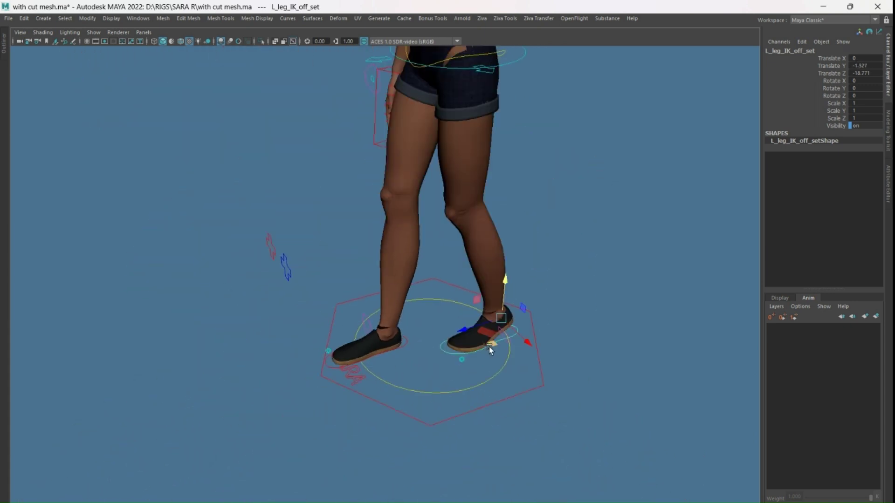
pyautogui.moveTo(489, 347)
pyautogui.keyDown('alt'); pyautogui.mouseDown(button='right')
pyautogui.moveTo(366, 291)
pyautogui.moveTo(541, 262)
pyautogui.mouseUp(button='right'); pyautogui.keyUp('alt')
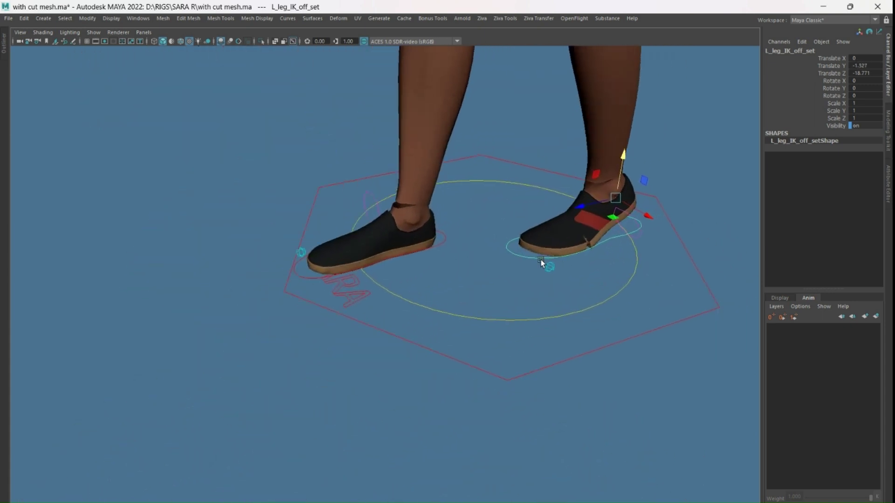
pyautogui.keyDown('alt'); pyautogui.moveTo(541, 261); pyautogui.dragTo(282, 253); pyautogui.keyUp('alt')
# Roll the foot onto its toe by setting FOOTROLL to 10 on R_FOOT_CRLS
pyautogui.click(265, 261)
pyautogui.moveTo(819, 178)
pyautogui.mouseDown(button='middle')
pyautogui.moveTo(867, 173)
pyautogui.moveTo(867, 151)
pyautogui.mouseUp(button='middle')
pyautogui.scroll(3, 557, 293)
pyautogui.moveTo(558, 293)
pyautogui.keyDown('alt'); pyautogui.mouseDown()
pyautogui.moveTo(211, 329)
pyautogui.moveTo(289, 327)
pyautogui.mouseUp(); pyautogui.keyUp('alt')
pyautogui.moveTo(861, 145); pyautogui.dragTo(871, 144, button='middle')
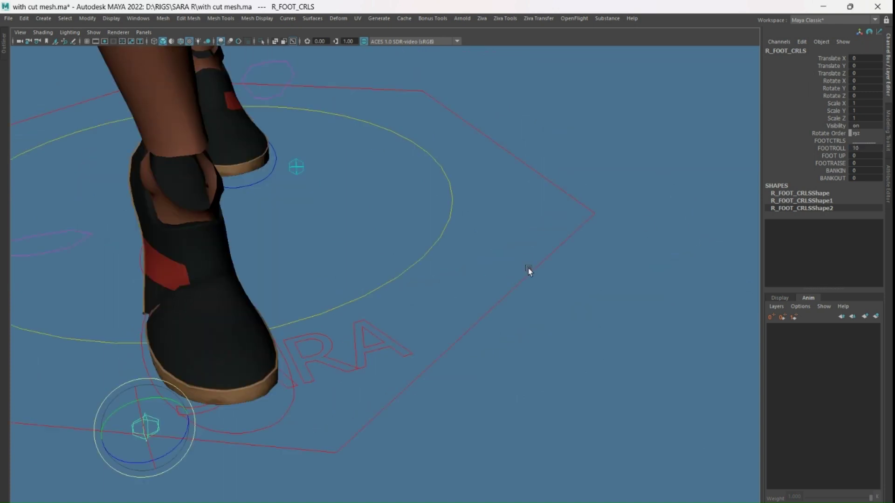
pyautogui.keyDown('alt'); pyautogui.moveTo(527, 268); pyautogui.dragTo(349, 271); pyautogui.keyUp('alt')
pyautogui.scroll(-4, 348, 270)
pyautogui.scroll(-3, 429, 252)
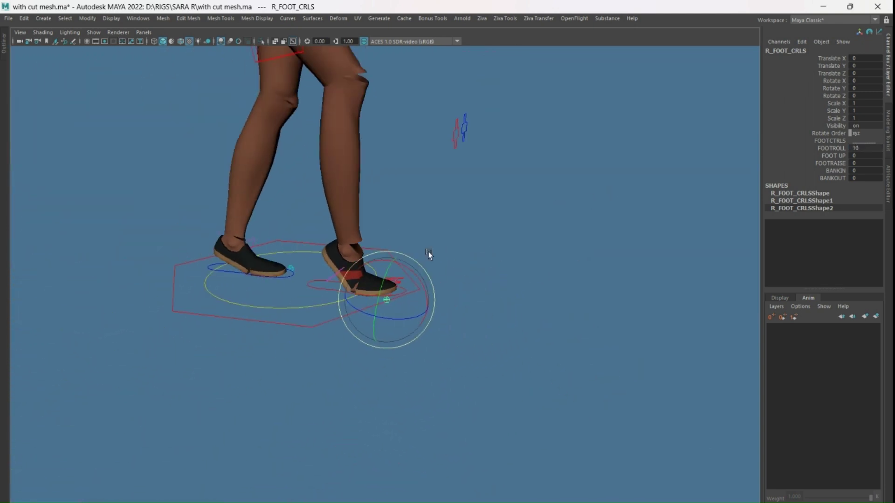
pyautogui.moveTo(429, 251)
pyautogui.keyDown('alt'); pyautogui.mouseDown()
pyautogui.moveTo(479, 261)
pyautogui.moveTo(437, 349)
pyautogui.moveTo(461, 343)
pyautogui.moveTo(402, 333)
pyautogui.moveTo(337, 341)
pyautogui.moveTo(373, 245)
pyautogui.mouseUp(); pyautogui.keyUp('alt')
pyautogui.click(436, 350)
pyautogui.scroll(3, 409, 326)
pyautogui.scroll(-3, 416, 319)
pyautogui.keyDown('alt'); pyautogui.moveTo(374, 244); pyautogui.dragTo(644, 296, button='right'); pyautogui.keyUp('alt')
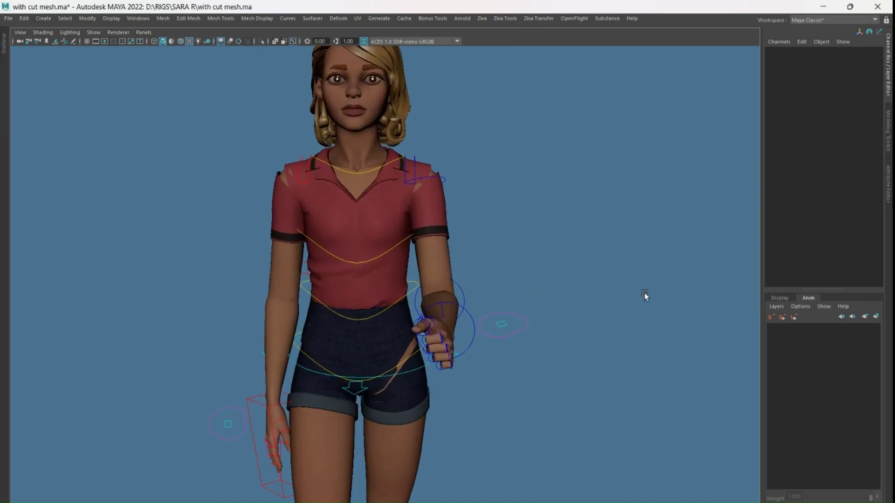
pyautogui.click(440, 175)
pyautogui.keyDown('alt'); pyautogui.moveTo(440, 176); pyautogui.dragTo(424, 245); pyautogui.keyUp('alt')
pyautogui.keyDown('alt'); pyautogui.moveTo(423, 246); pyautogui.dragTo(455, 300, button='right'); pyautogui.keyUp('alt')
pyautogui.press('e')
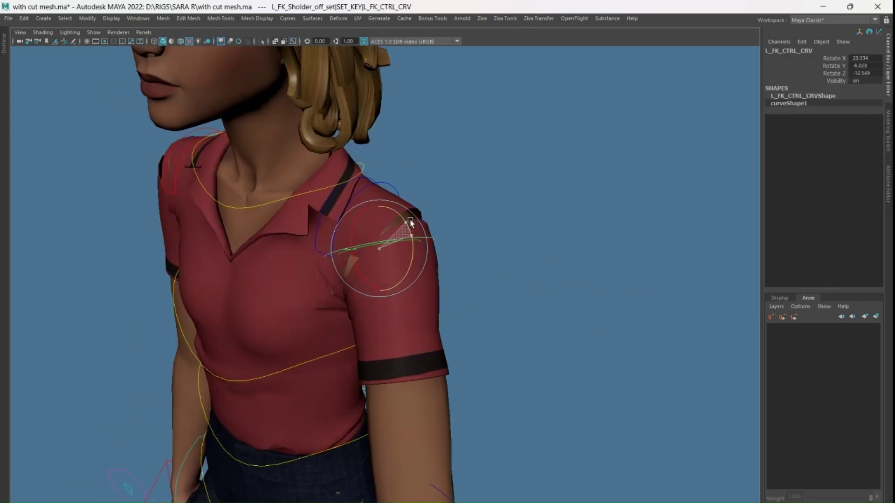
pyautogui.moveTo(408, 224); pyautogui.dragTo(372, 180)
pyautogui.scroll(-3, 419, 196)
pyautogui.moveTo(513, 212)
pyautogui.mouseDown()
pyautogui.moveTo(582, 223)
pyautogui.moveTo(499, 332)
pyautogui.mouseUp()
pyautogui.click(582, 223)
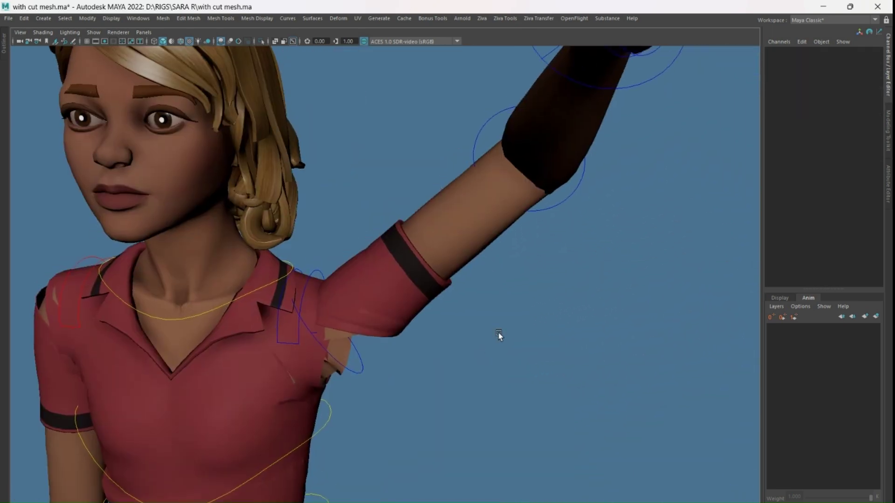
pyautogui.click(527, 154)
pyautogui.scroll(3, 546, 244)
pyautogui.scroll(-3, 546, 245)
pyautogui.moveTo(343, 233)
pyautogui.mouseDown()
pyautogui.moveTo(315, 236)
pyautogui.moveTo(373, 305)
pyautogui.moveTo(270, 276)
pyautogui.moveTo(448, 335)
pyautogui.mouseUp()
pyautogui.scroll(-3, 481, 301)
pyautogui.hotkey('ctrl', 'z')
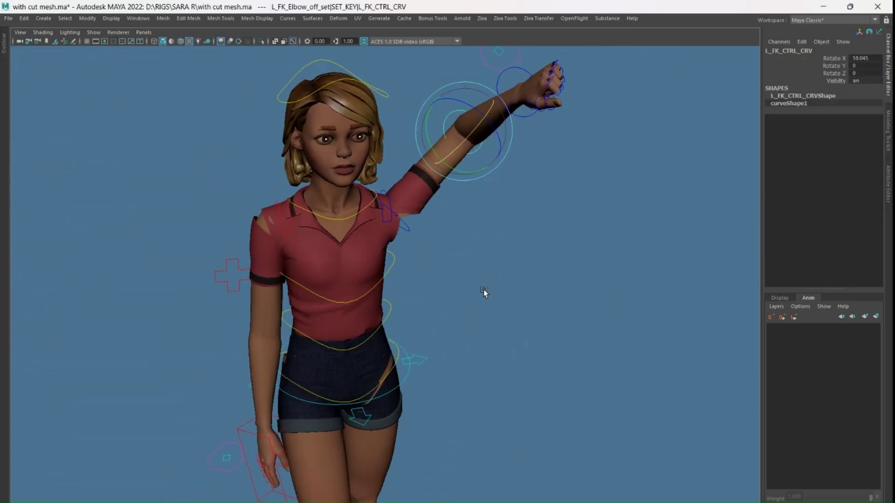
pyautogui.scroll(-2, 488, 254)
pyautogui.hotkey('ctrl', 'z')
pyautogui.hotkey('ctrl', 'z')
pyautogui.scroll(-3, 486, 259)
pyautogui.scroll(-2, 417, 289)
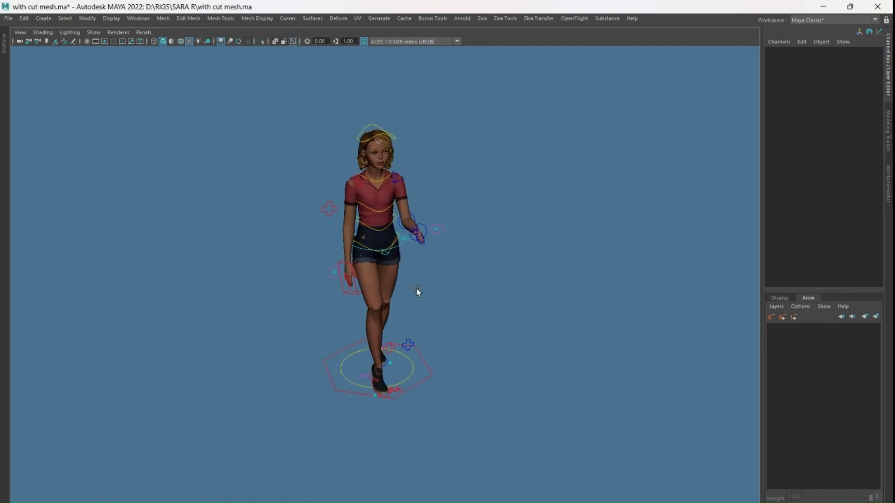
pyautogui.scroll(2, 503, 333)
pyautogui.scroll(1, 542, 345)
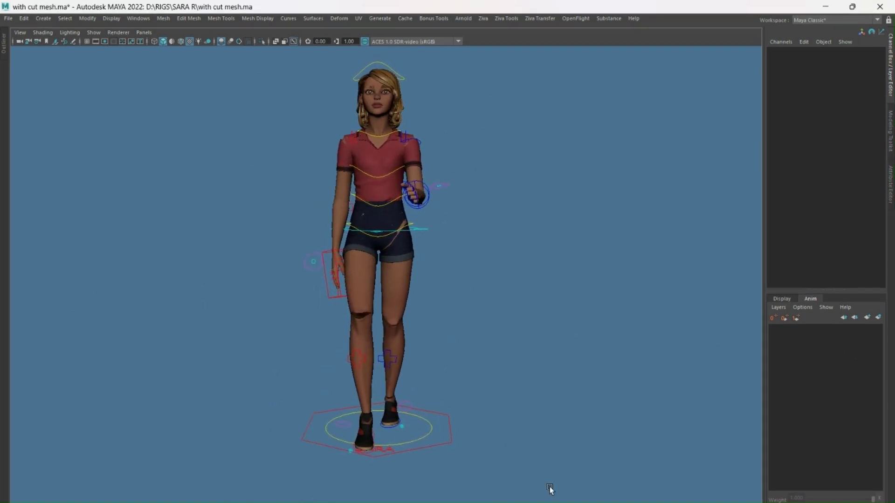
# Spin GLOBAL_CTRL a full 360 turn, scale it down to 0.943, and frame SARA
pyautogui.click(426, 425)
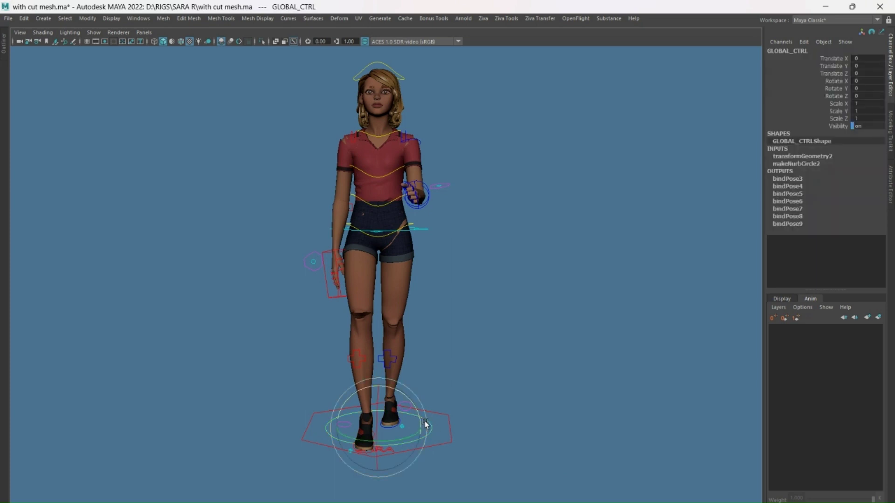
pyautogui.moveTo(414, 409)
pyautogui.mouseDown()
pyautogui.moveTo(410, 474)
pyautogui.moveTo(452, 432)
pyautogui.moveTo(463, 367)
pyautogui.mouseUp()
pyautogui.press('r')
pyautogui.moveTo(384, 427); pyautogui.dragTo(148, 412)
pyautogui.click(136, 415)
pyautogui.press('f')
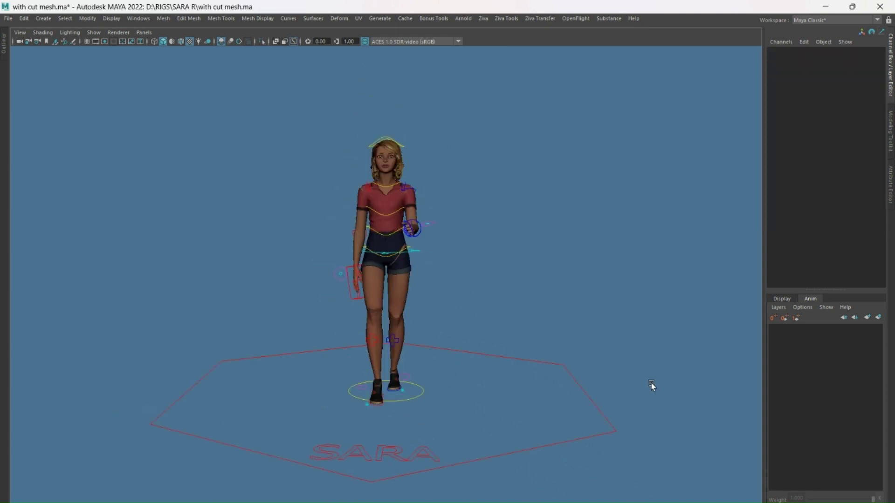
pyautogui.scroll(2, 539, 320)
pyautogui.scroll(2, 649, 320)
pyautogui.scroll(-4, 435, 340)
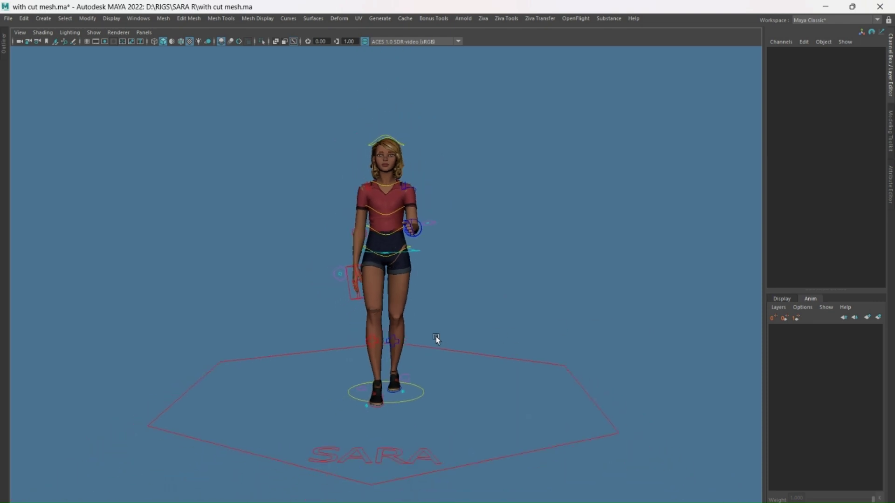